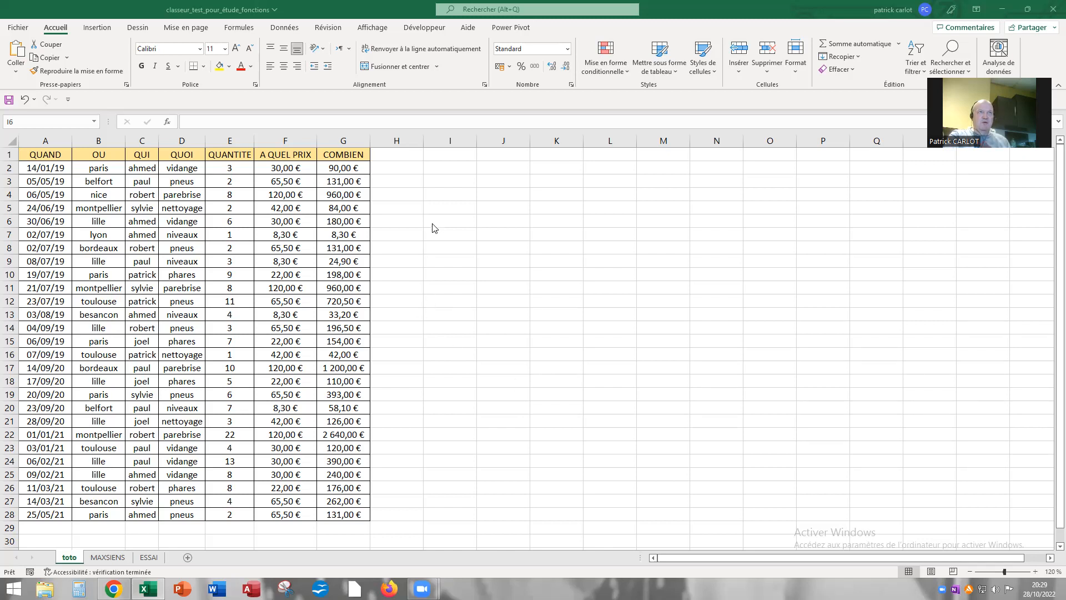
{"action": "left_click", "coordinate": [434, 166]}
{"action": "left_click", "coordinate": [434, 168]}
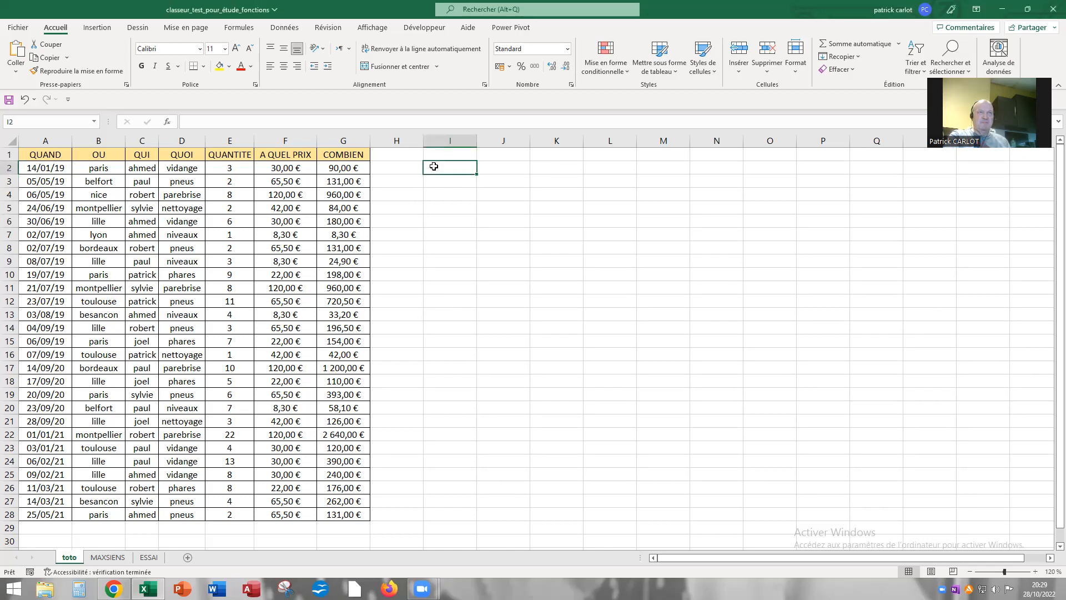
{"action": "left_click", "coordinate": [346, 169]}
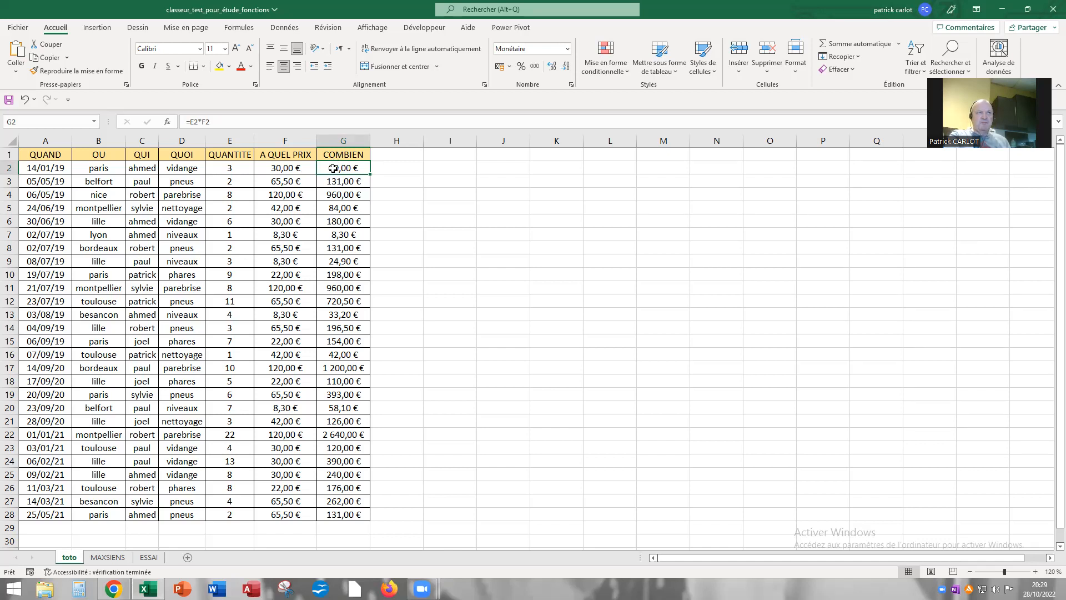
{"action": "left_click", "coordinate": [391, 168]}
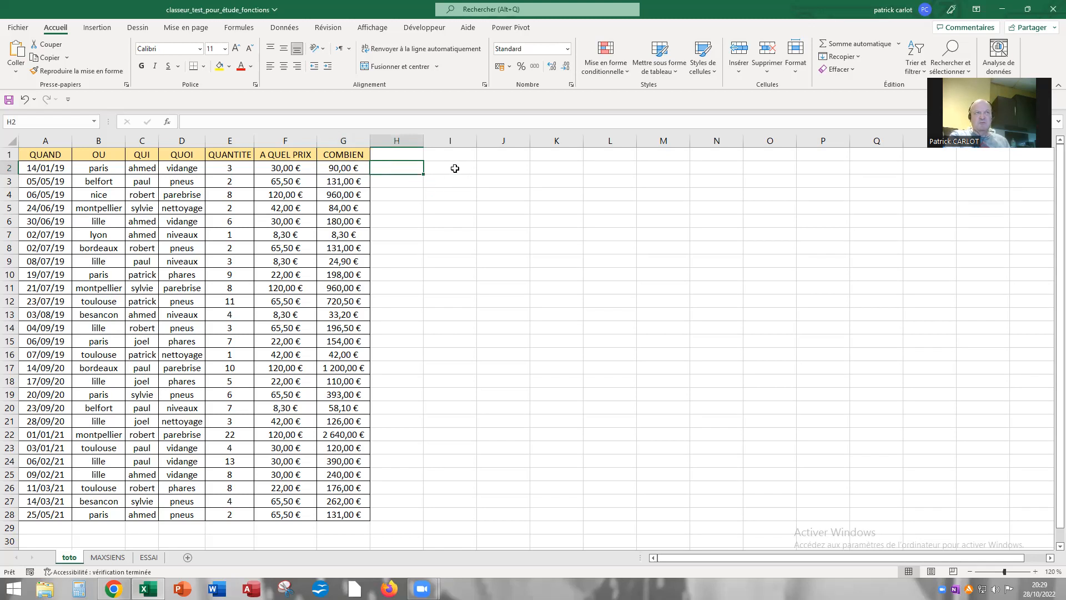
{"action": "left_click", "coordinate": [189, 119]}
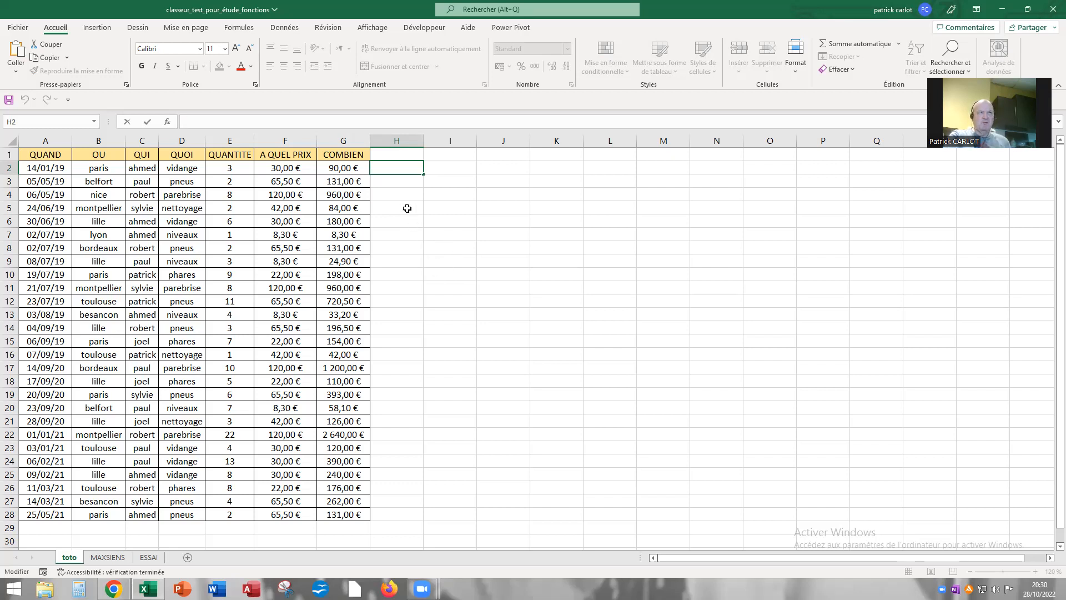
{"action": "key", "text": "Return"}
- Start a SI formula in cell H2 with the logical test G2>=390
{"action": "left_click", "coordinate": [399, 168]}
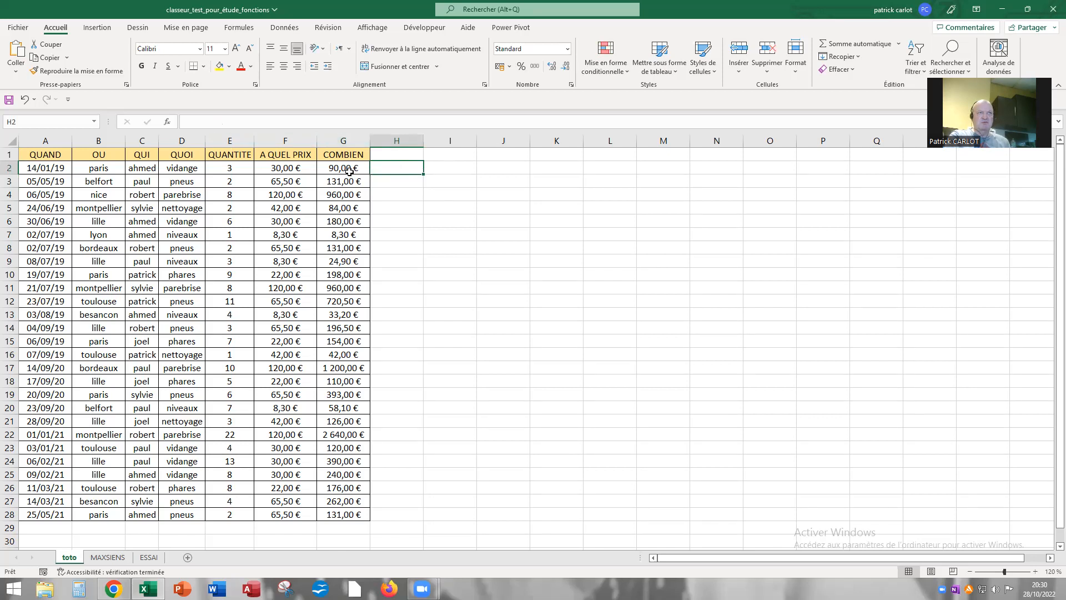
{"action": "key", "text": "F2"}
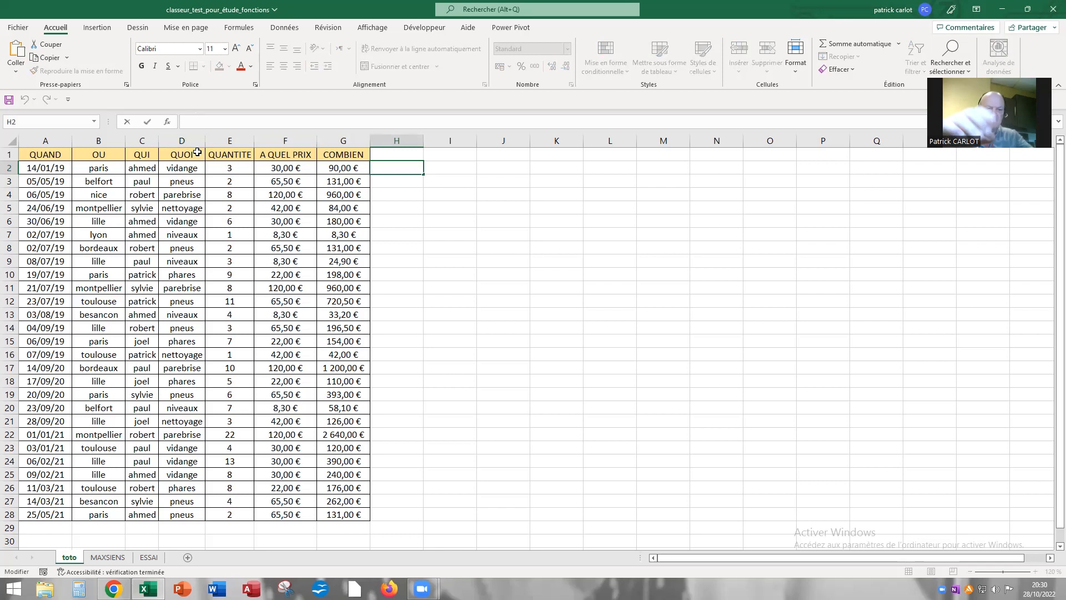
{"action": "type", "text": "="}
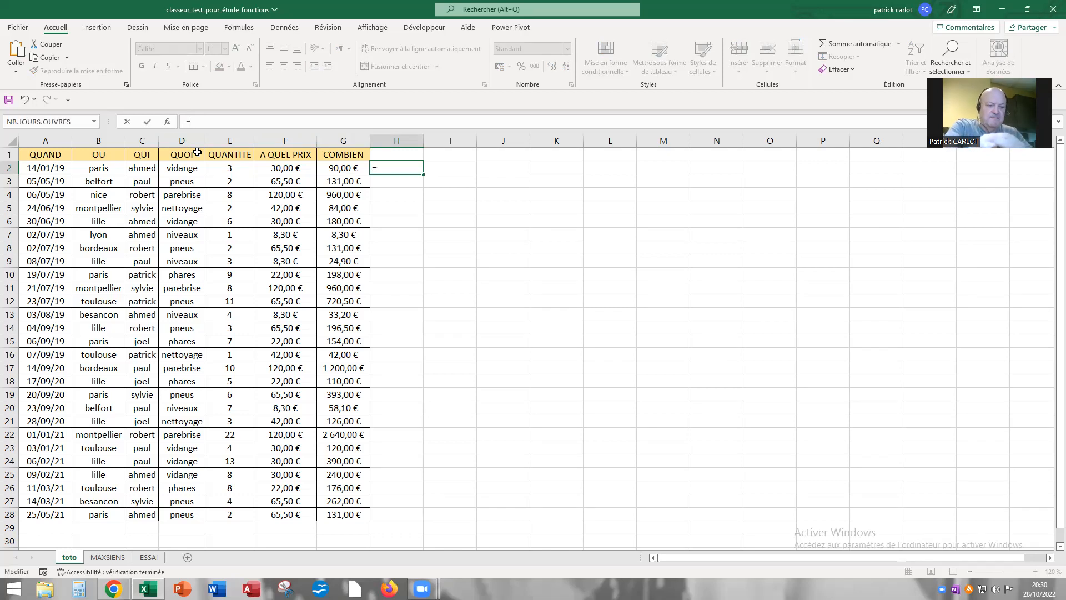
{"action": "type", "text": "si"}
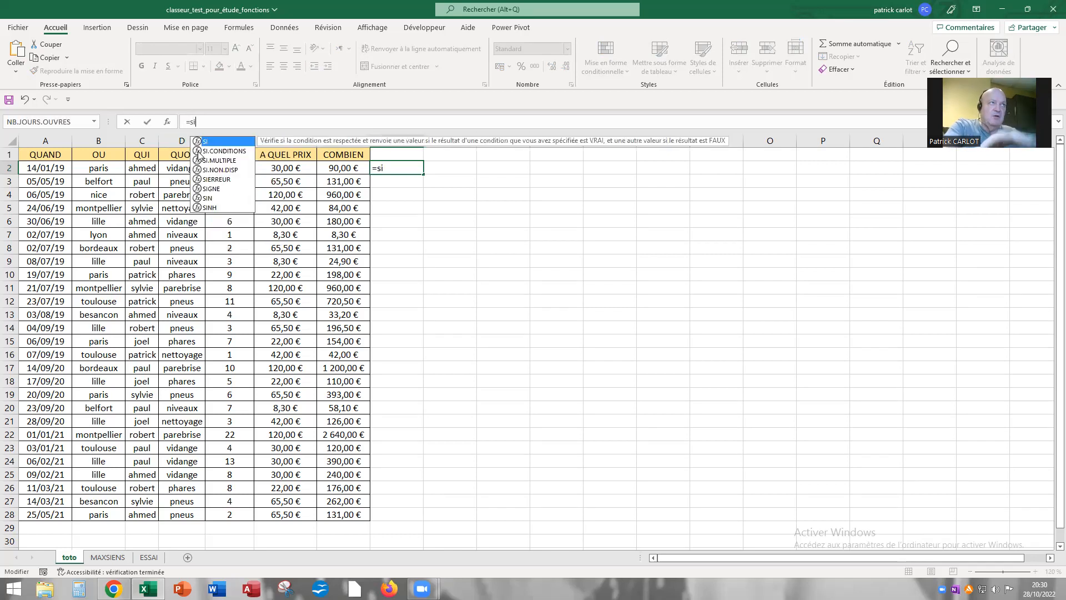
{"action": "double_click", "coordinate": [224, 143]}
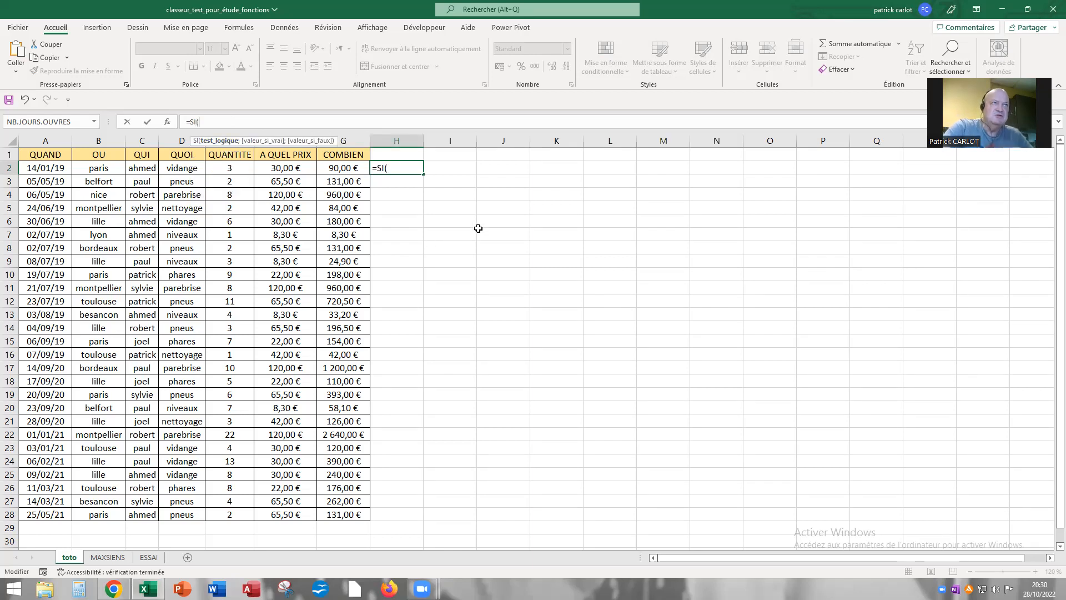
{"action": "left_click", "coordinate": [335, 168]}
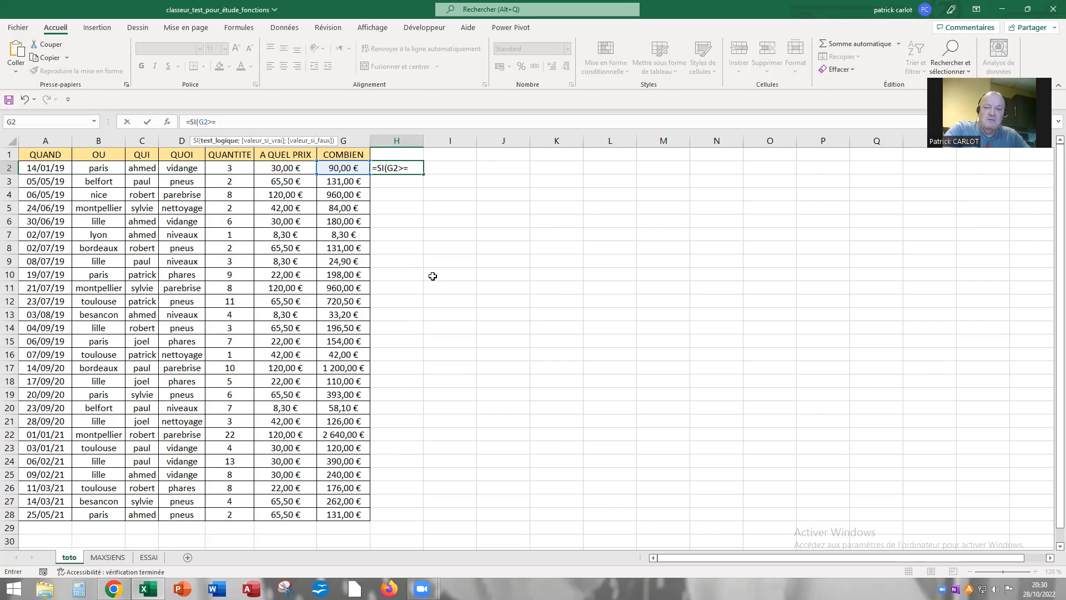
{"action": "type", "text": "390"}
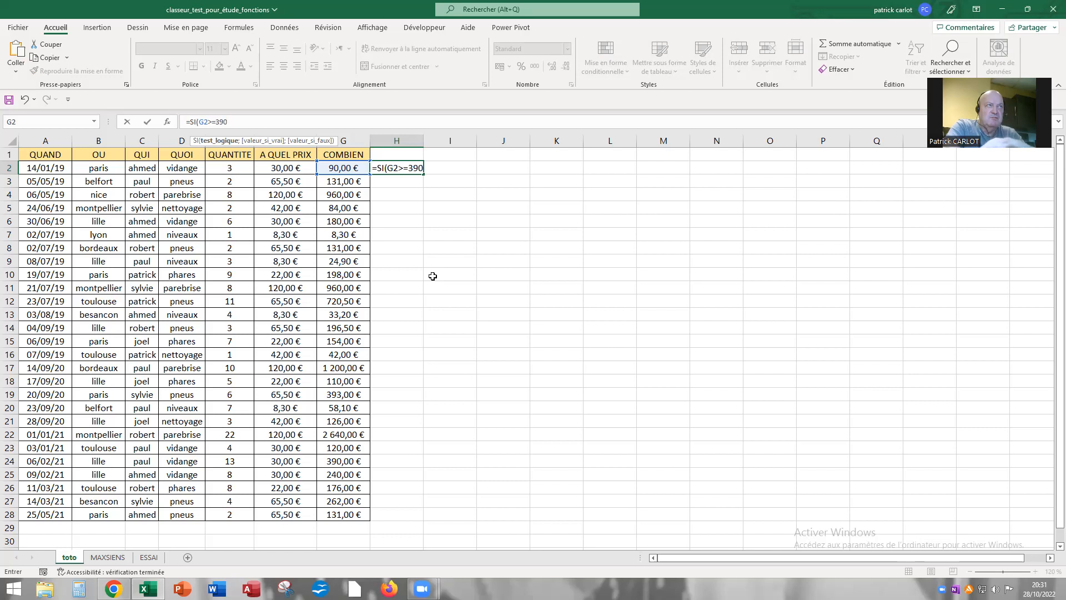
- Complete the H2 formula so it returns "réussi !" when the test is true and "raté !" when it is false
{"action": "type", "text": ";"}
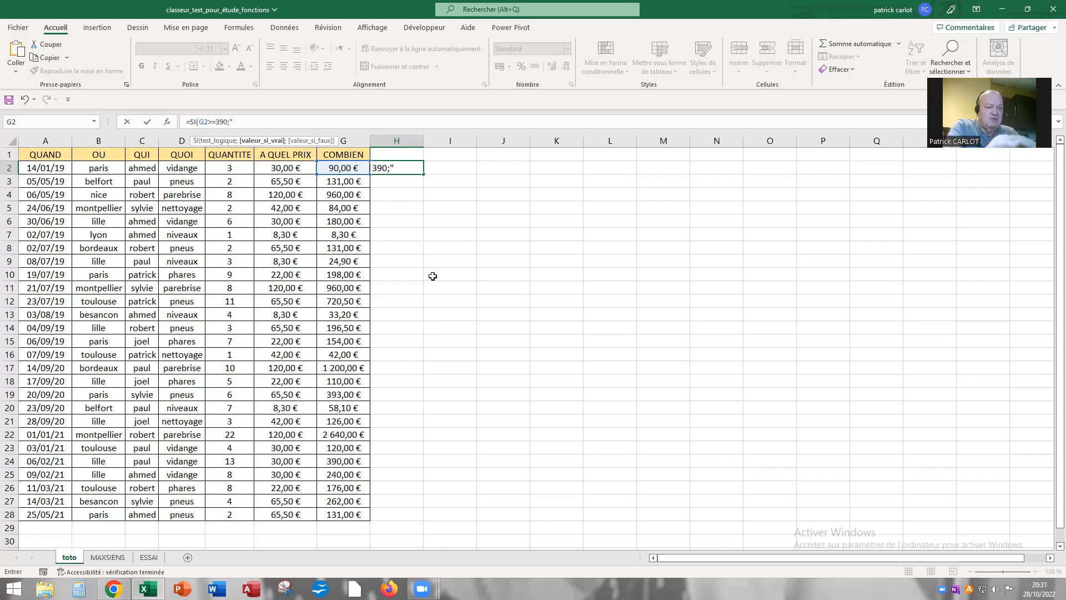
{"action": "type", "text": "\"réussi"}
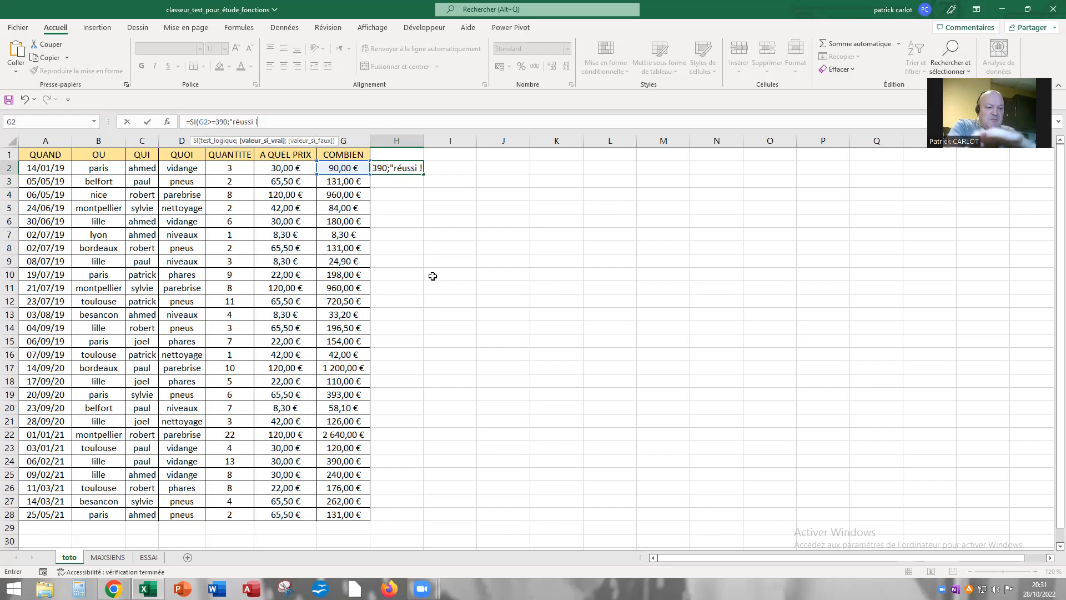
{"action": "type", "text": " !\""}
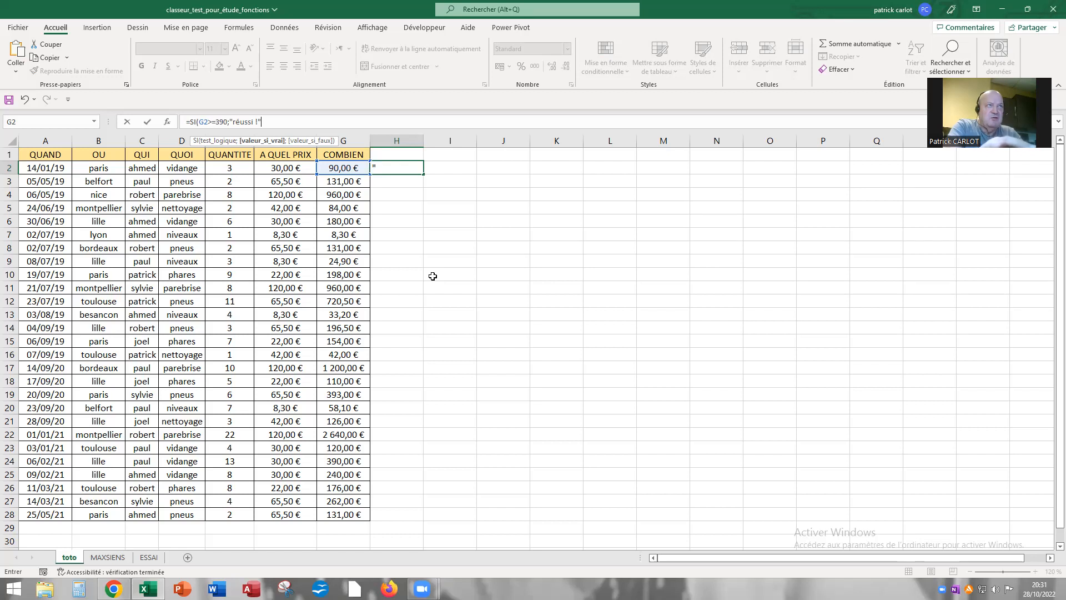
{"action": "type", "text": ";"}
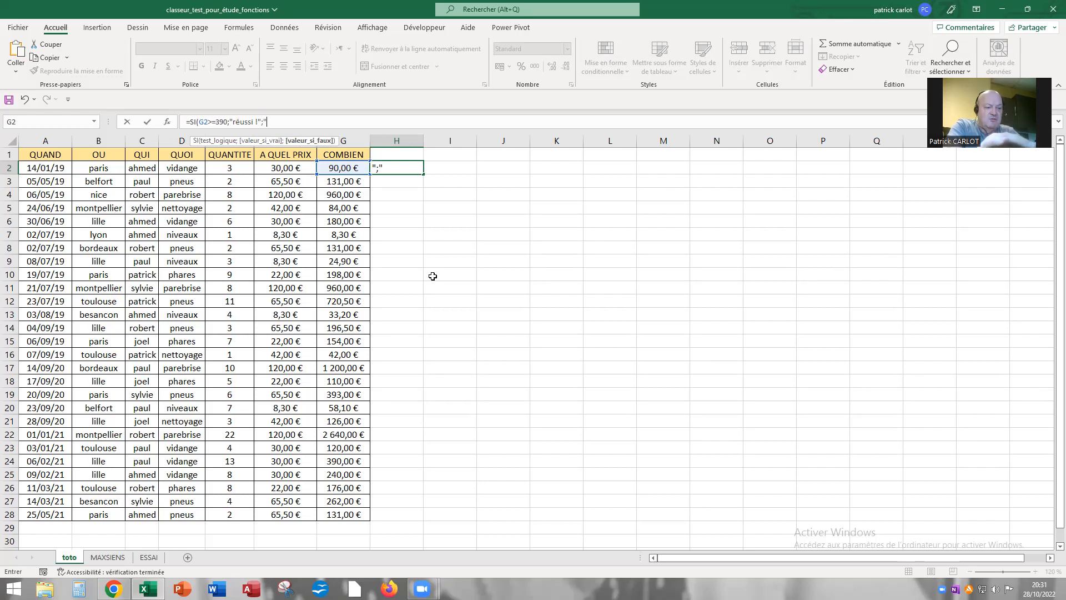
{"action": "type", "text": "\"raté"}
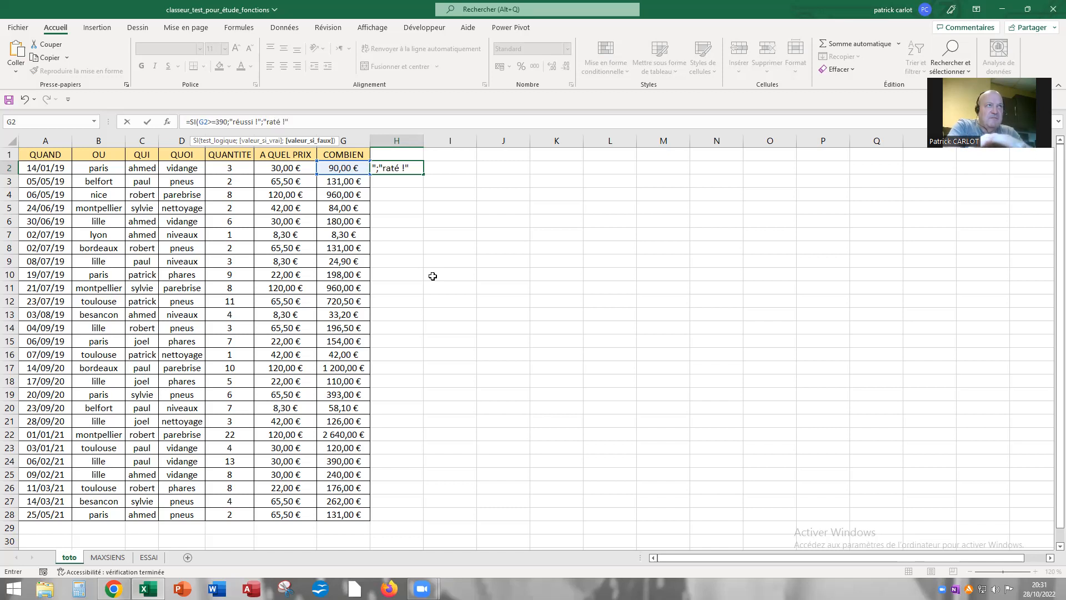
{"action": "type", "text": " !\")"}
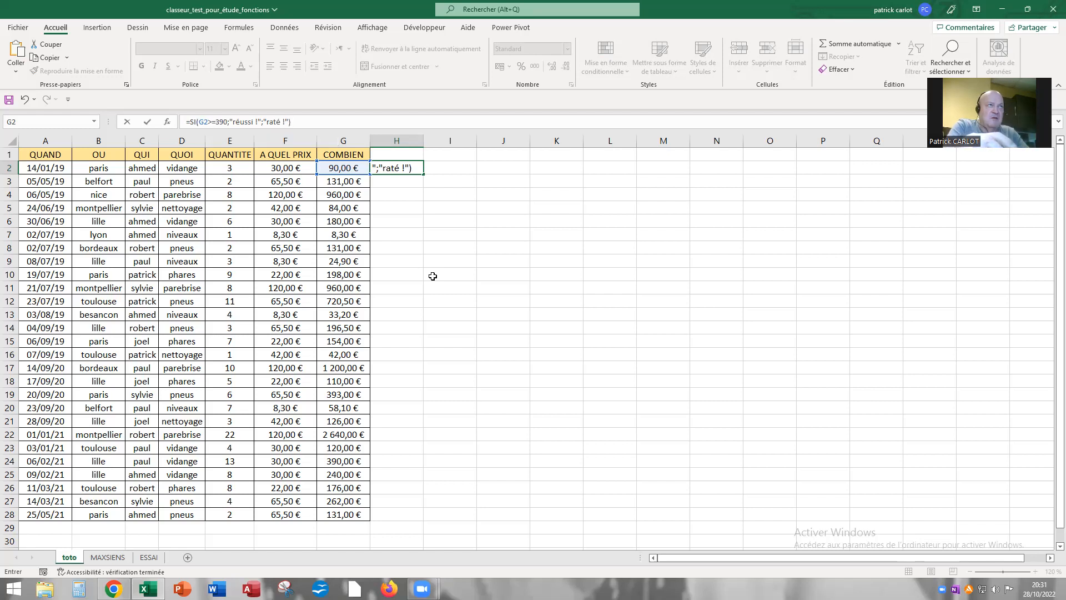
{"action": "key", "text": "Return"}
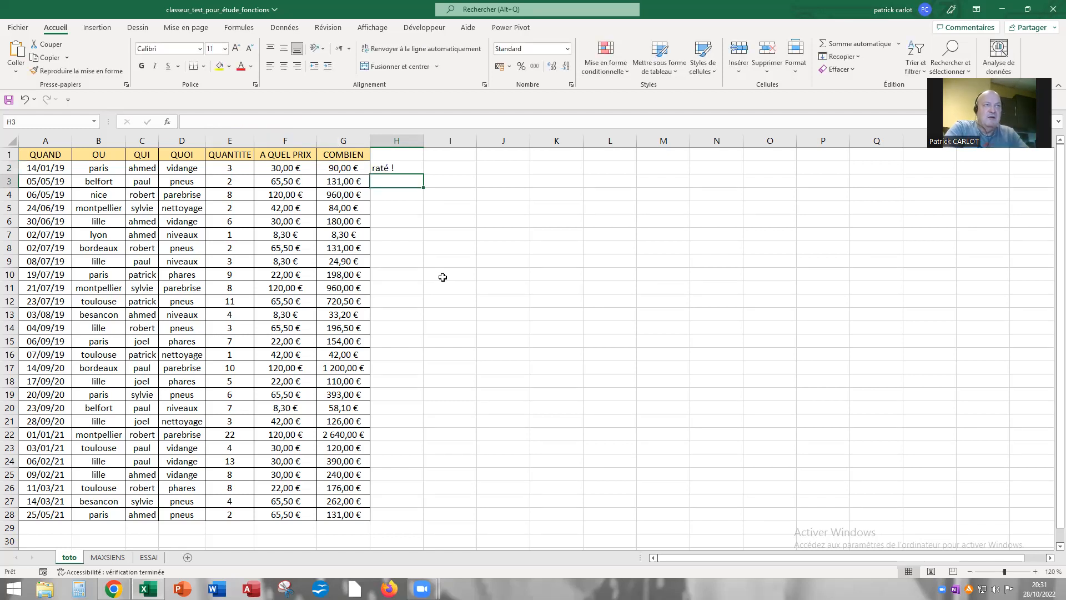
- Copy the H2 formula down to H28 and compare the results with the amounts in the COMBIEN column
{"action": "left_click", "coordinate": [400, 170]}
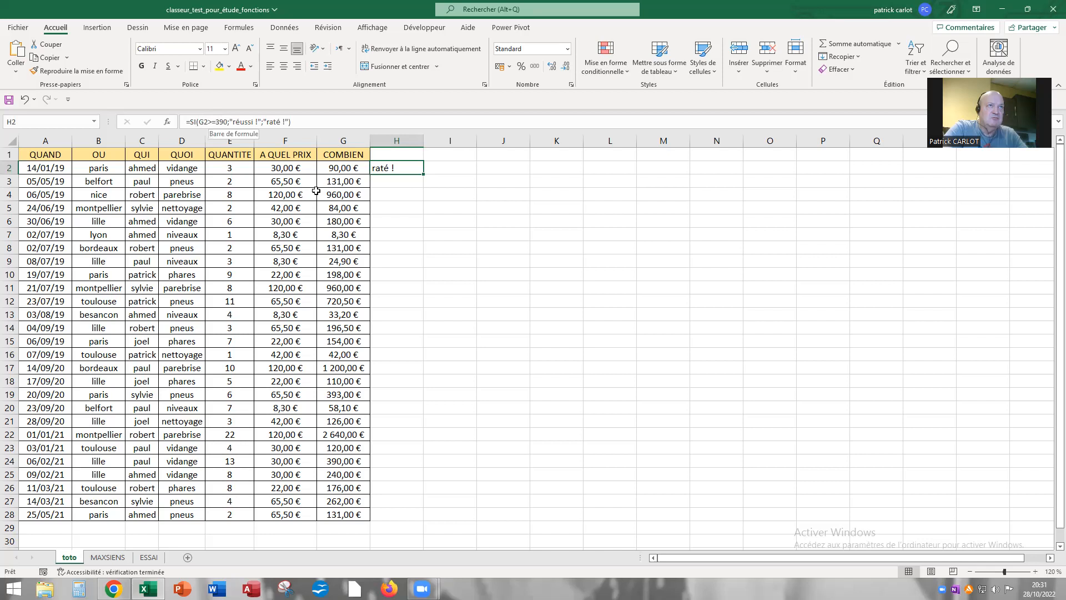
{"action": "left_click_drag", "start_coordinate": [423, 174], "coordinate": [411, 518]}
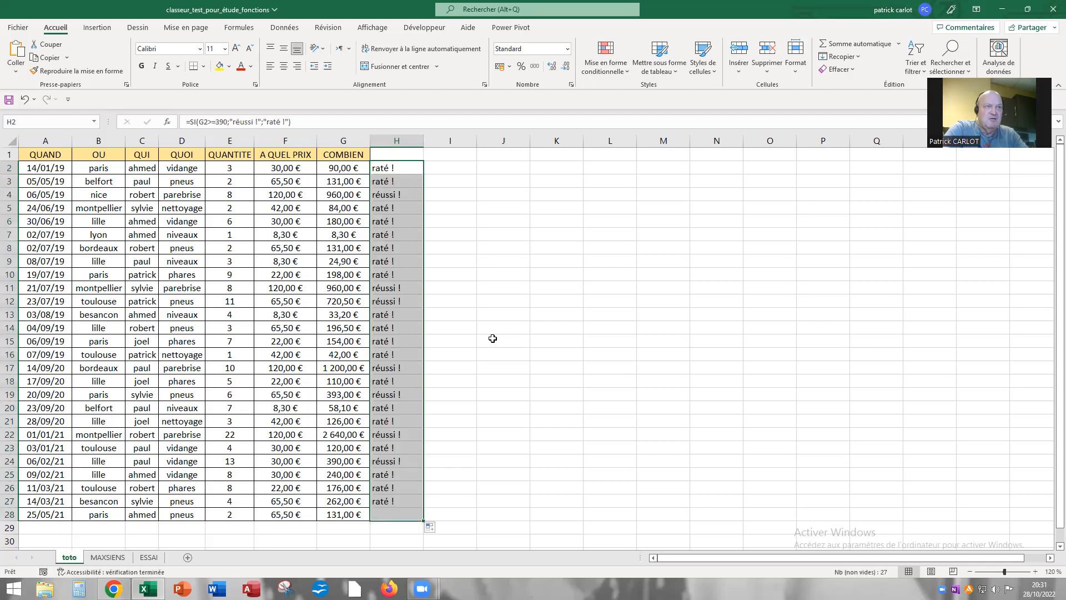
{"action": "left_click", "coordinate": [352, 193]}
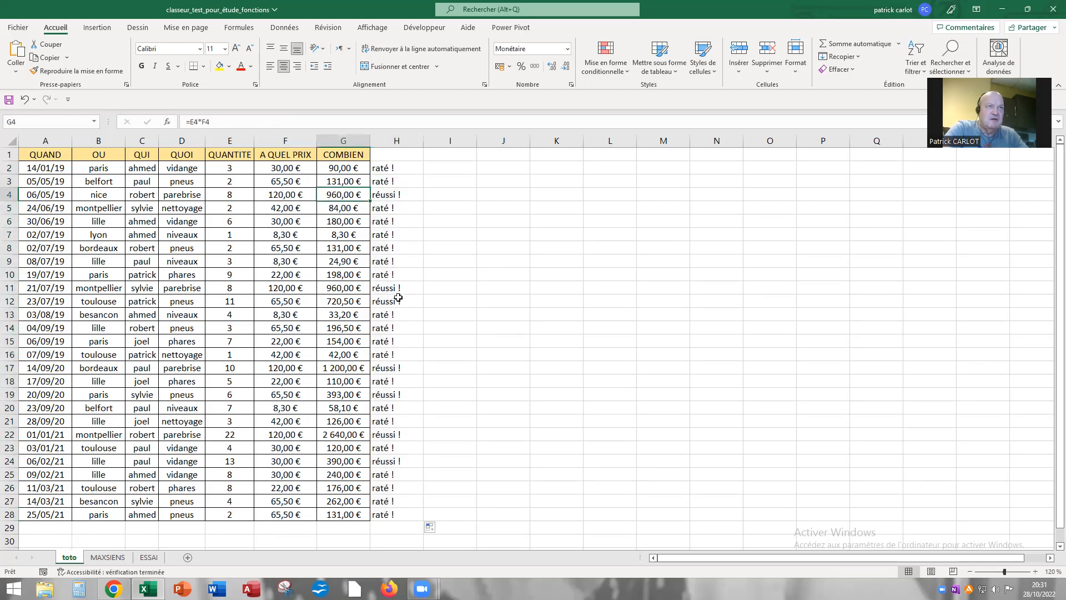
{"action": "left_click", "coordinate": [349, 287]}
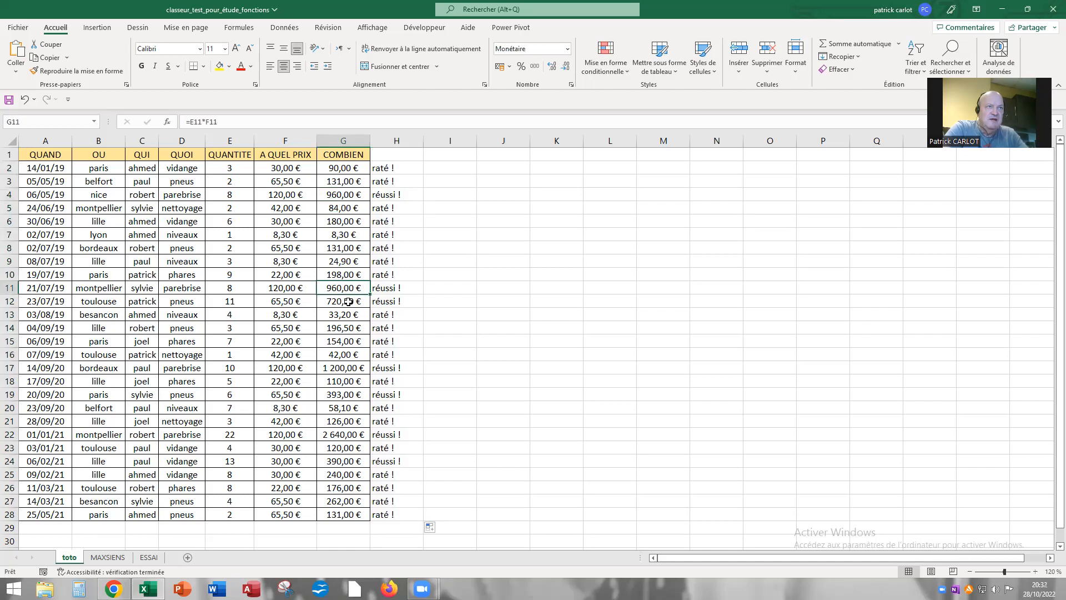
{"action": "left_click", "coordinate": [347, 302]}
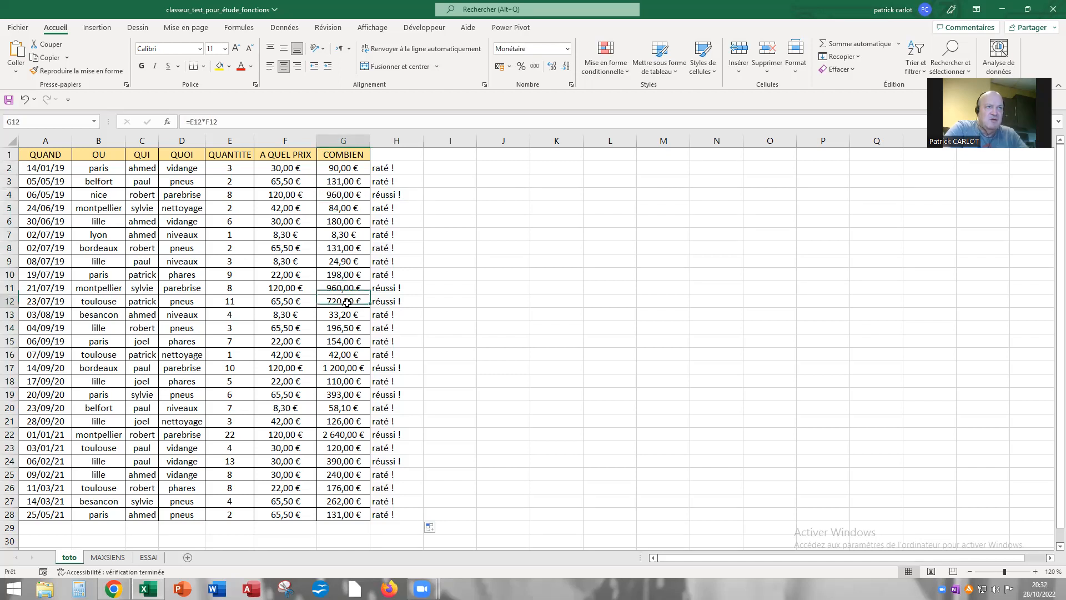
{"action": "left_click", "coordinate": [349, 368]}
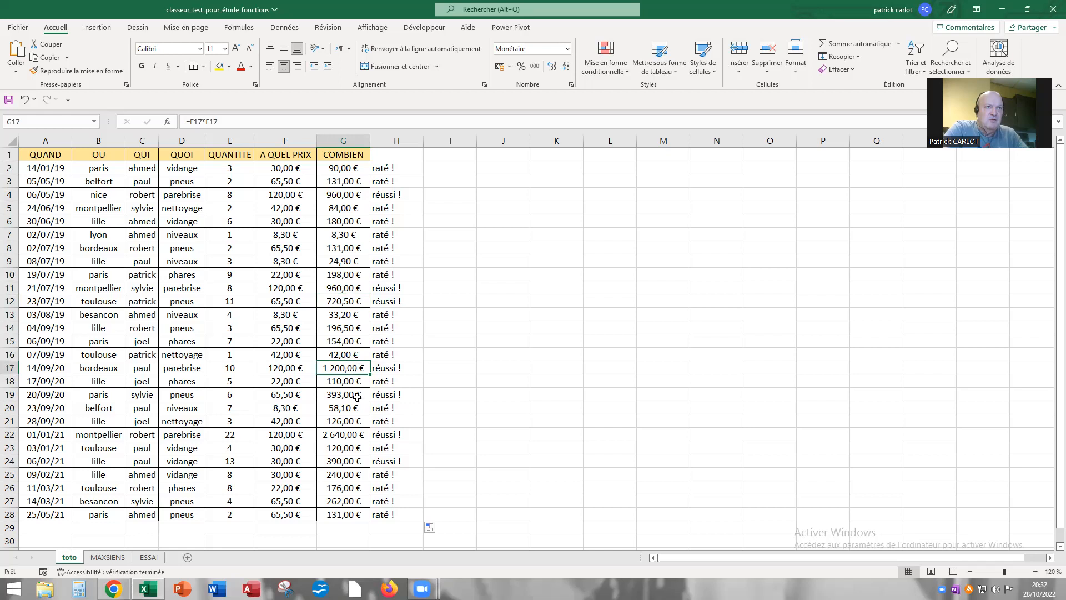
{"action": "left_click", "coordinate": [386, 169]}
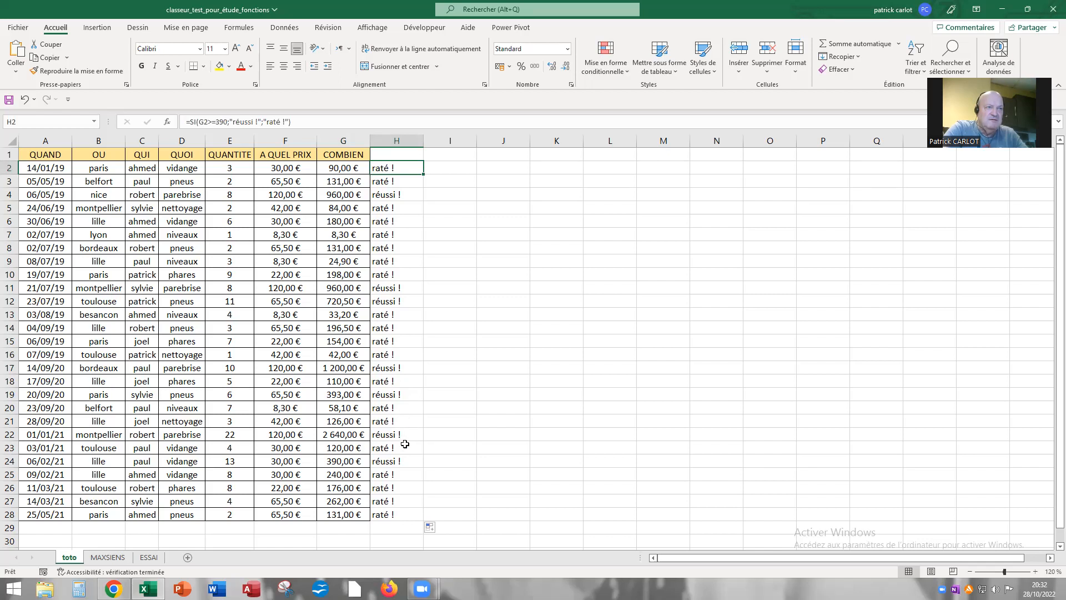
{"action": "left_click", "coordinate": [346, 462]}
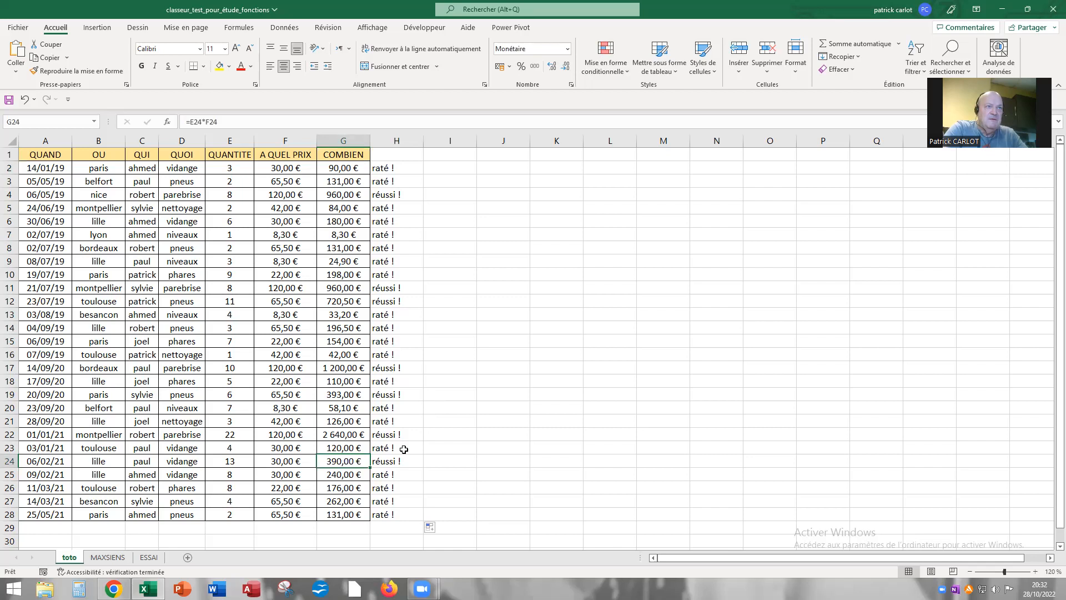
- Change the logical test in cell H24 to the strict comparison G24>390
{"action": "left_click", "coordinate": [393, 462]}
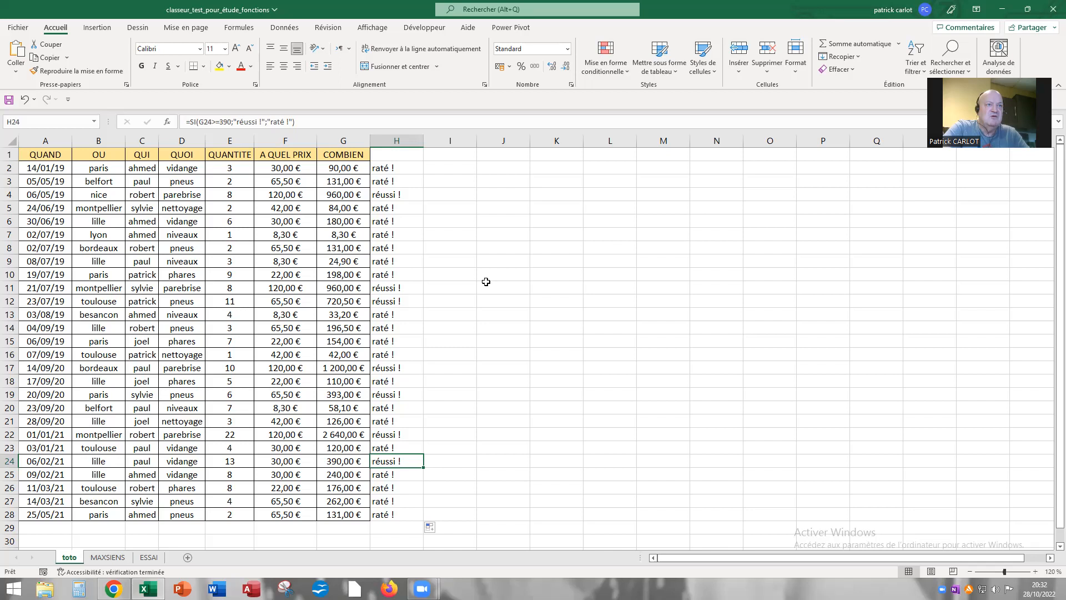
{"action": "left_click", "coordinate": [222, 121]}
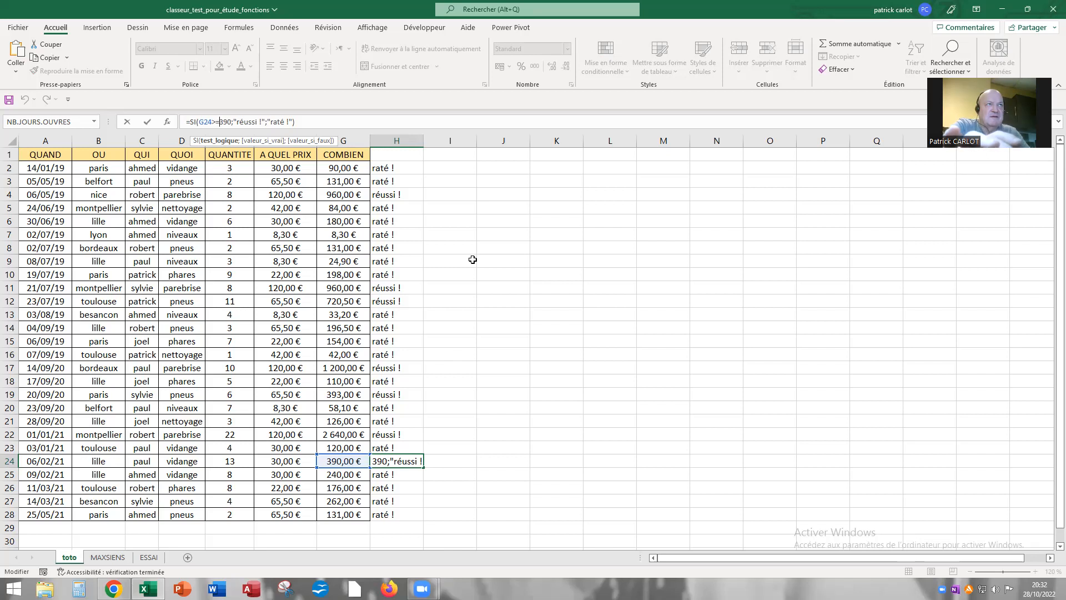
{"action": "key", "text": "BackSpace"}
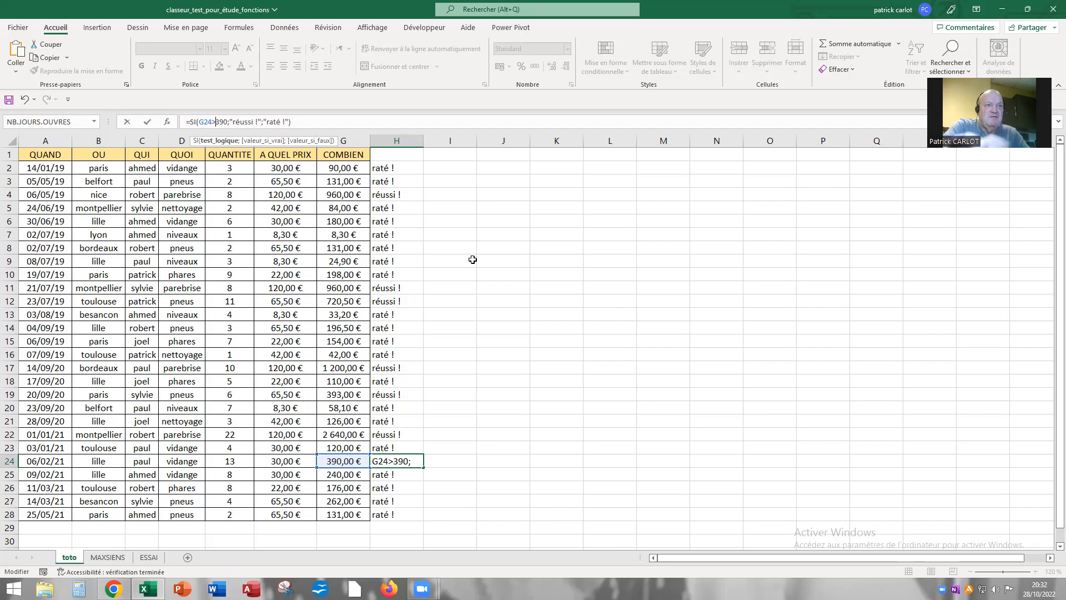
{"action": "key", "text": "Return"}
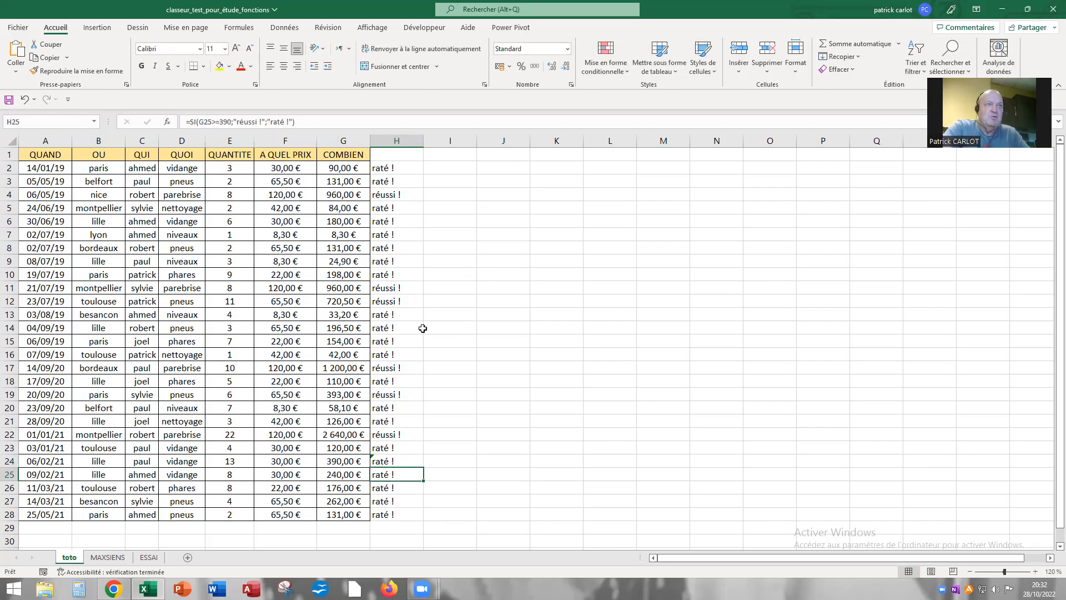
- Change the logical test in H2 to G2>390 and copy the formula down to H28
{"action": "left_click", "coordinate": [392, 168]}
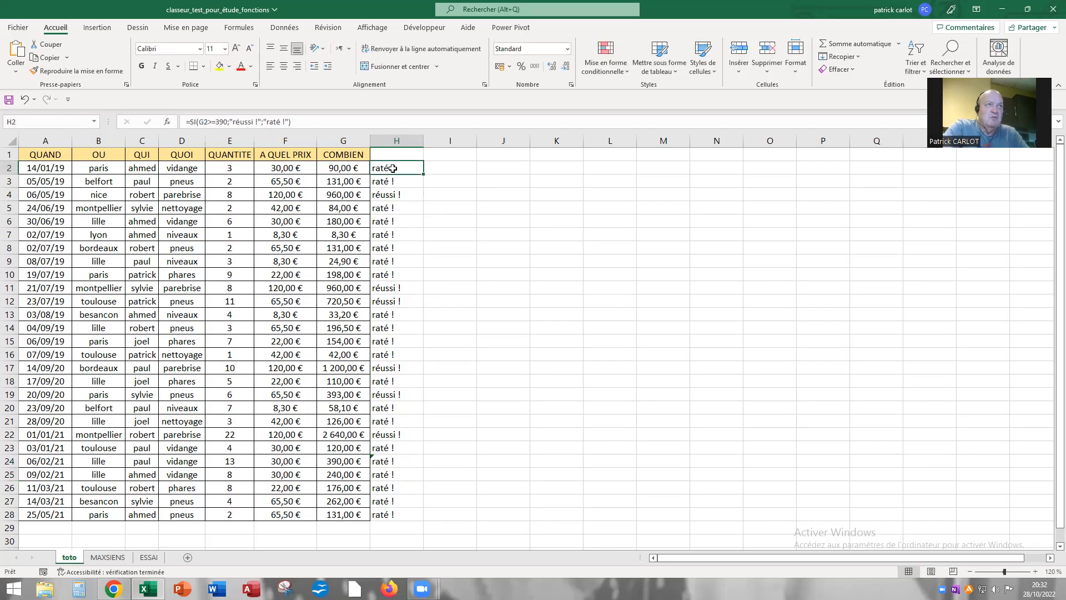
{"action": "left_click", "coordinate": [217, 121]}
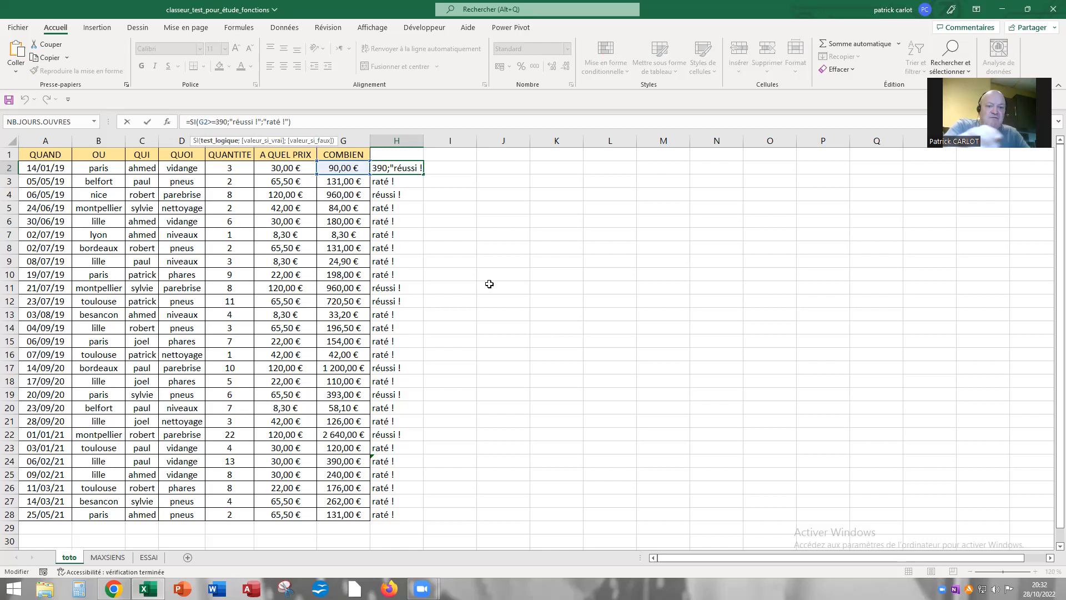
{"action": "key", "text": "BackSpace"}
{"action": "key", "text": "ctrl+Return"}
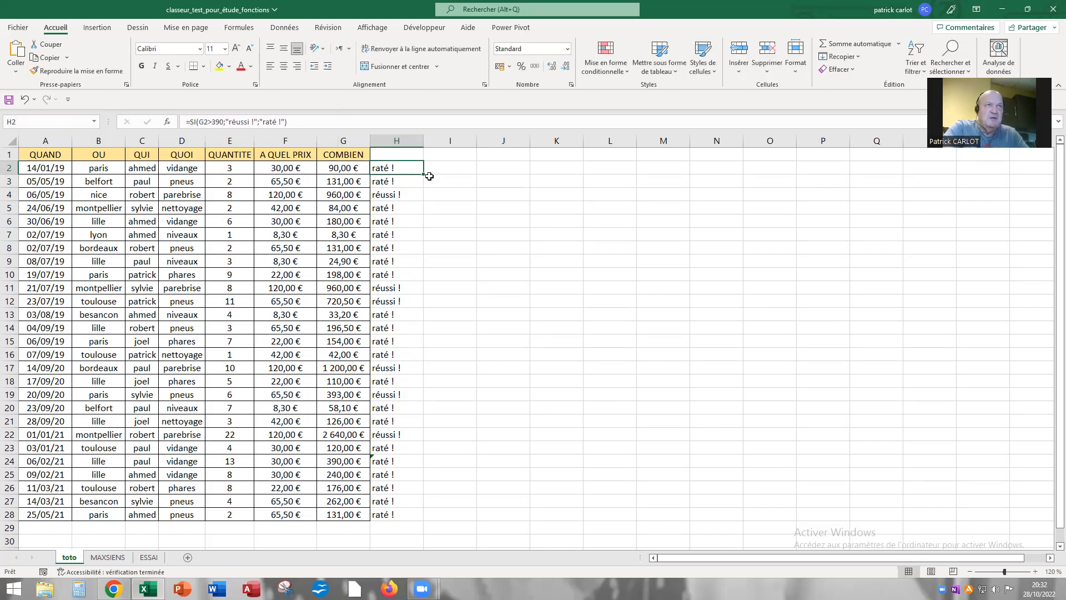
{"action": "left_click_drag", "start_coordinate": [422, 175], "coordinate": [410, 517]}
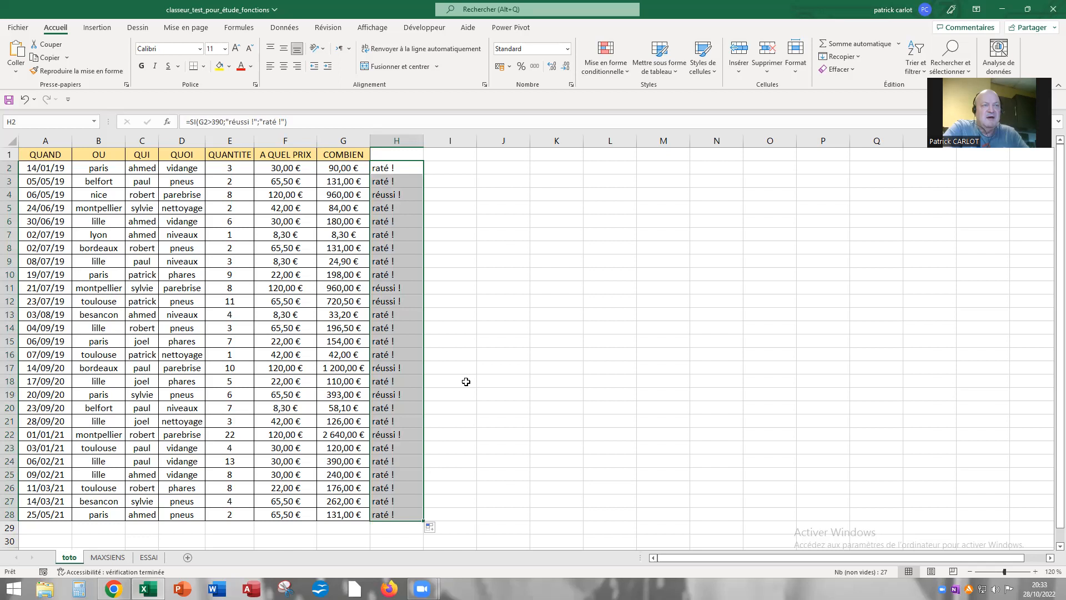
{"action": "left_click", "coordinate": [401, 455]}
{"action": "left_click", "coordinate": [407, 329]}
{"action": "left_click", "coordinate": [392, 286]}
{"action": "left_click", "coordinate": [396, 377]}
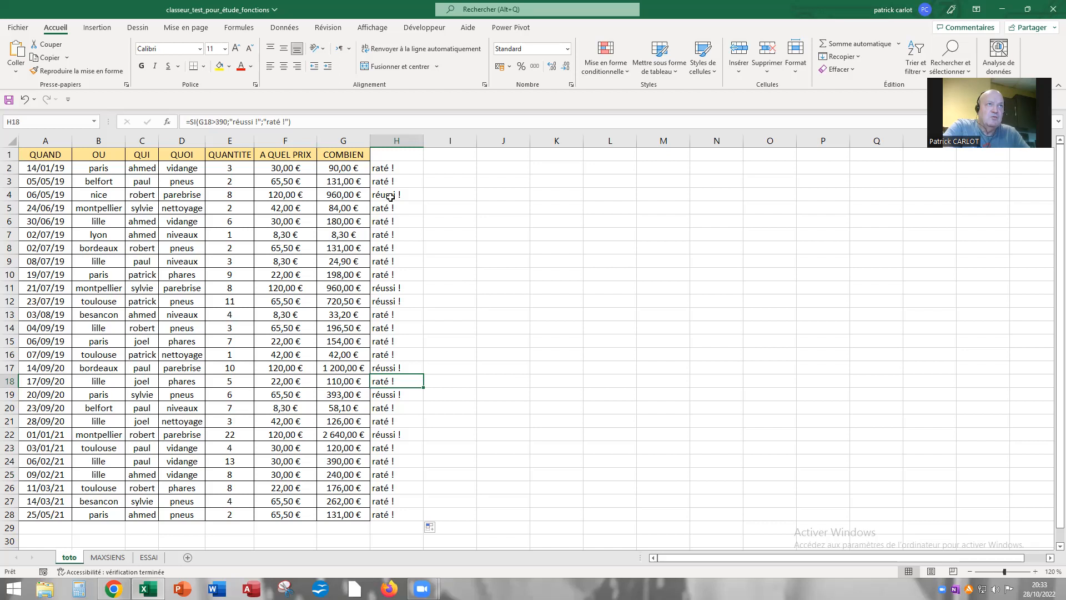
- Edit the H2 formula so it returns "c'est super" when the test is true and "dommage" when it is false
{"action": "left_click", "coordinate": [406, 168]}
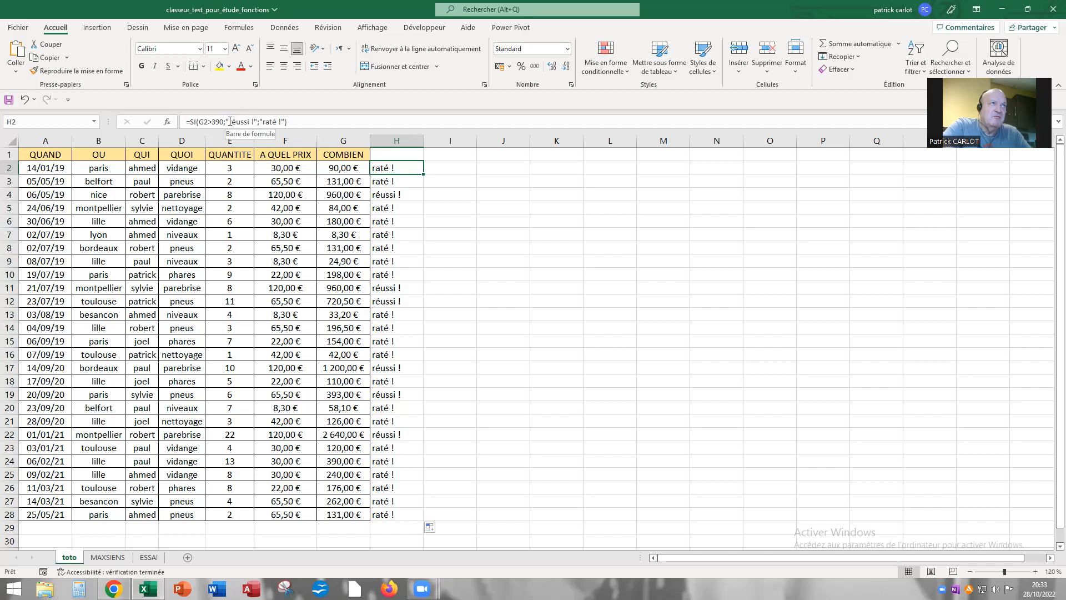
{"action": "left_click_drag", "start_coordinate": [230, 121], "coordinate": [257, 122]}
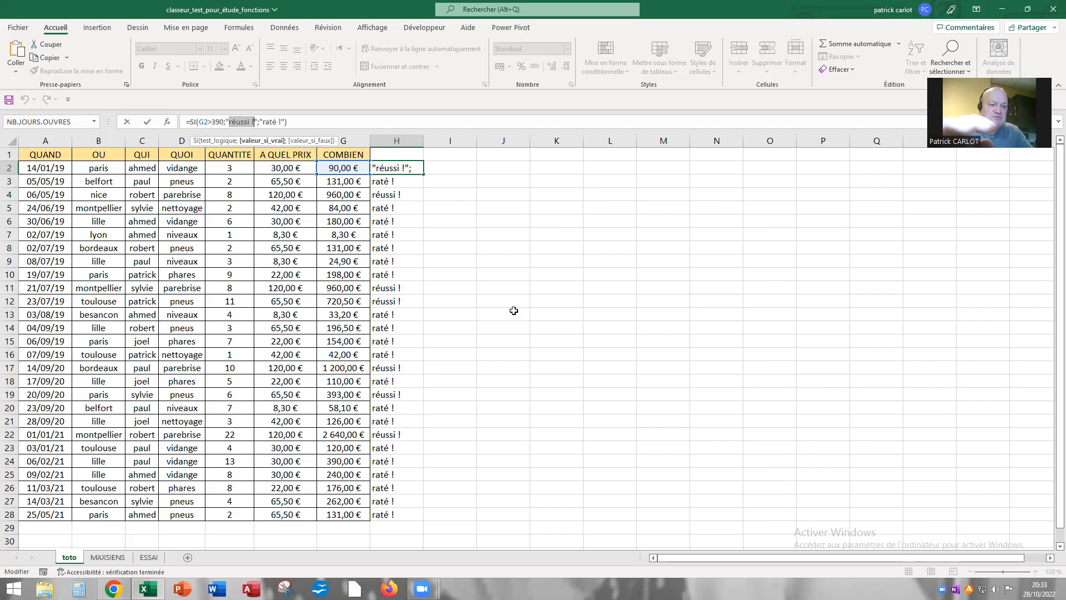
{"action": "type", "text": "c'est"}
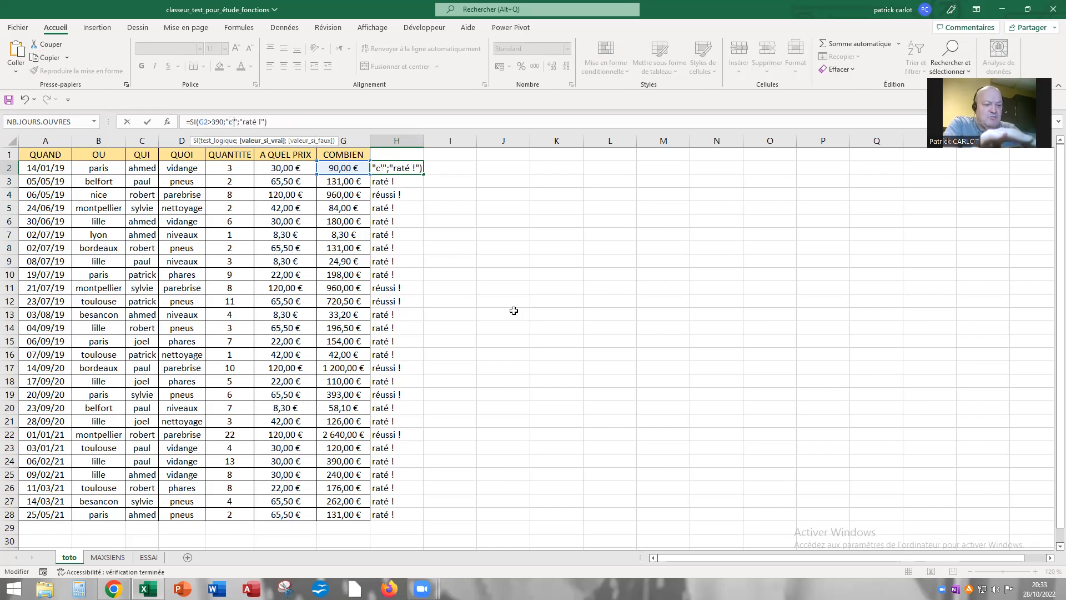
{"action": "type", "text": " super"}
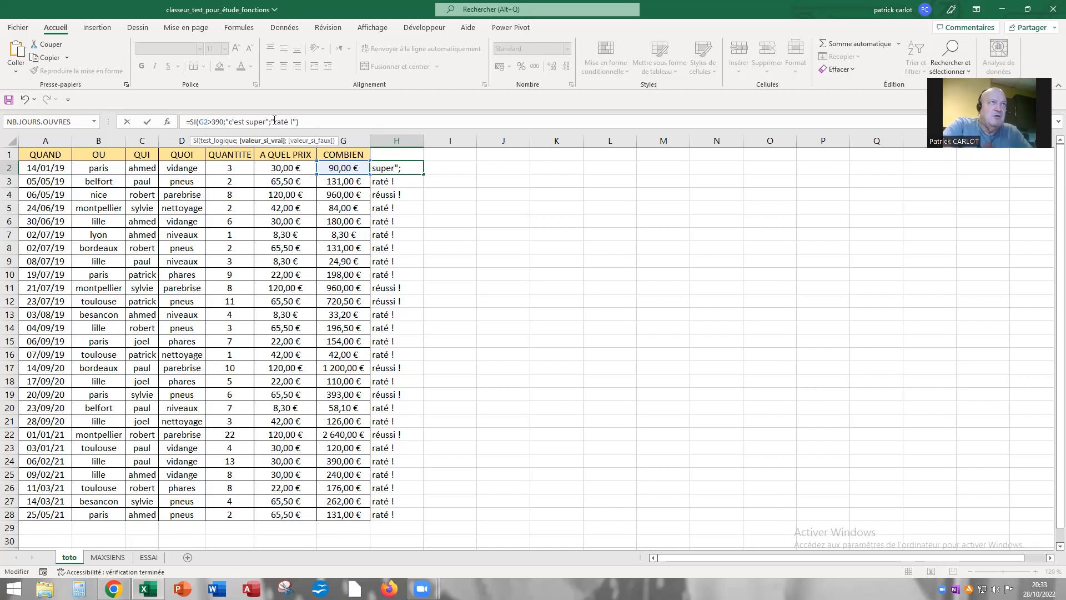
{"action": "double_click", "coordinate": [280, 122]}
{"action": "left_click_drag", "start_coordinate": [292, 122], "coordinate": [293, 121]}
{"action": "type", "text": "dommage"}
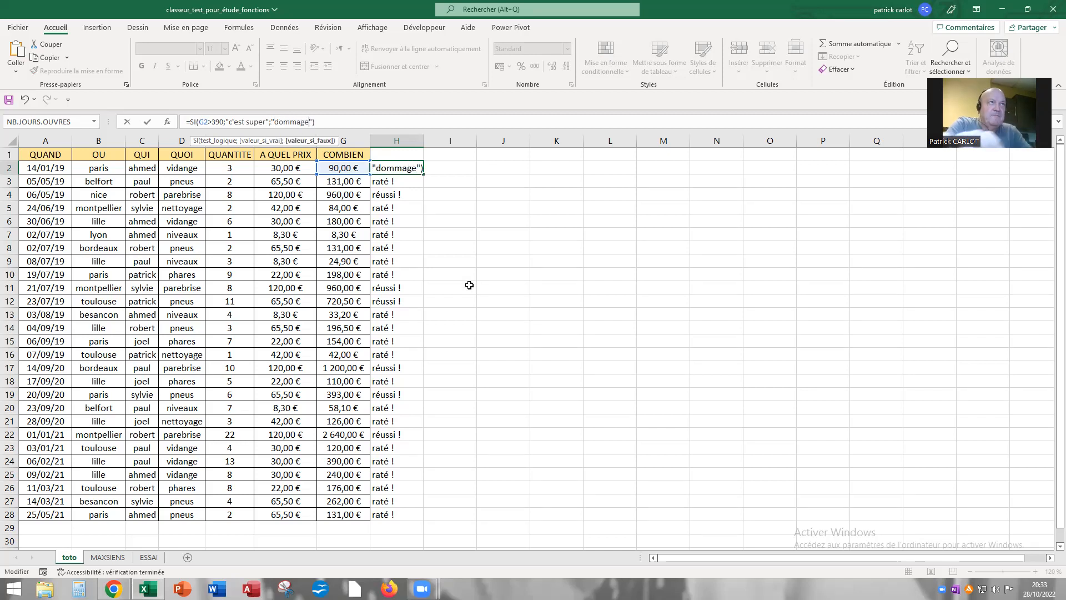
{"action": "key", "text": "Return"}
- Copy the revised H2 formula down column H to H28
{"action": "left_click", "coordinate": [410, 168]}
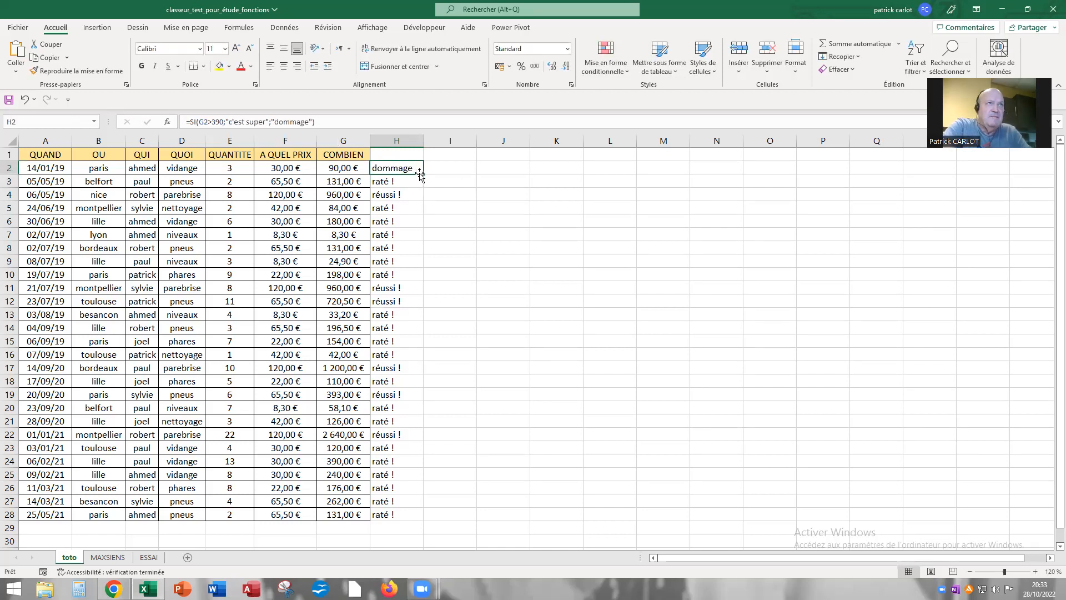
{"action": "left_click_drag", "start_coordinate": [423, 174], "coordinate": [408, 315]}
{"action": "left_click_drag", "start_coordinate": [408, 401], "coordinate": [411, 511]}
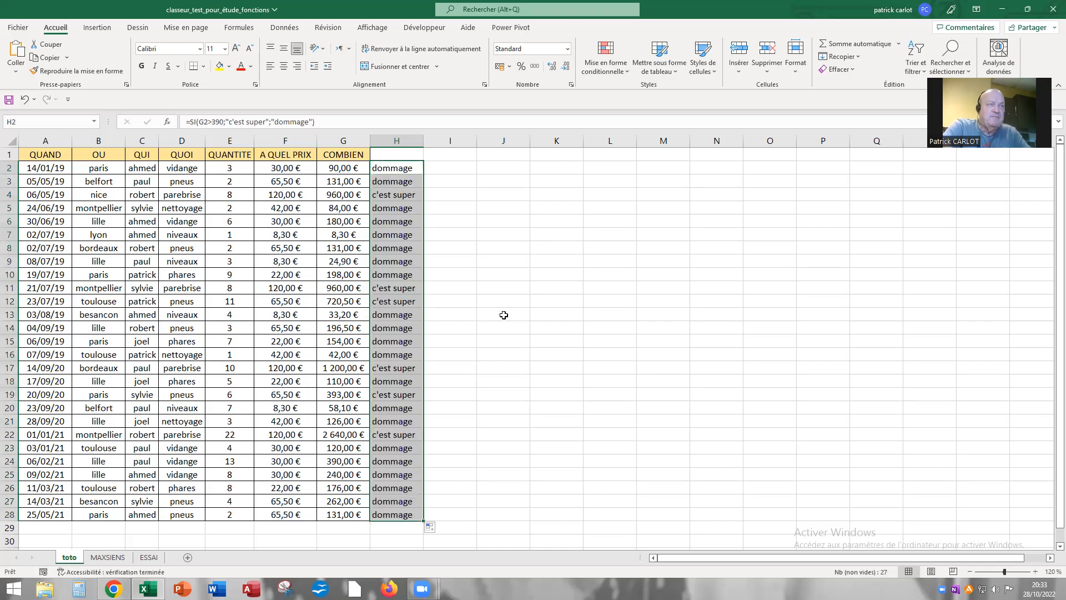
{"action": "left_click", "coordinate": [500, 261]}
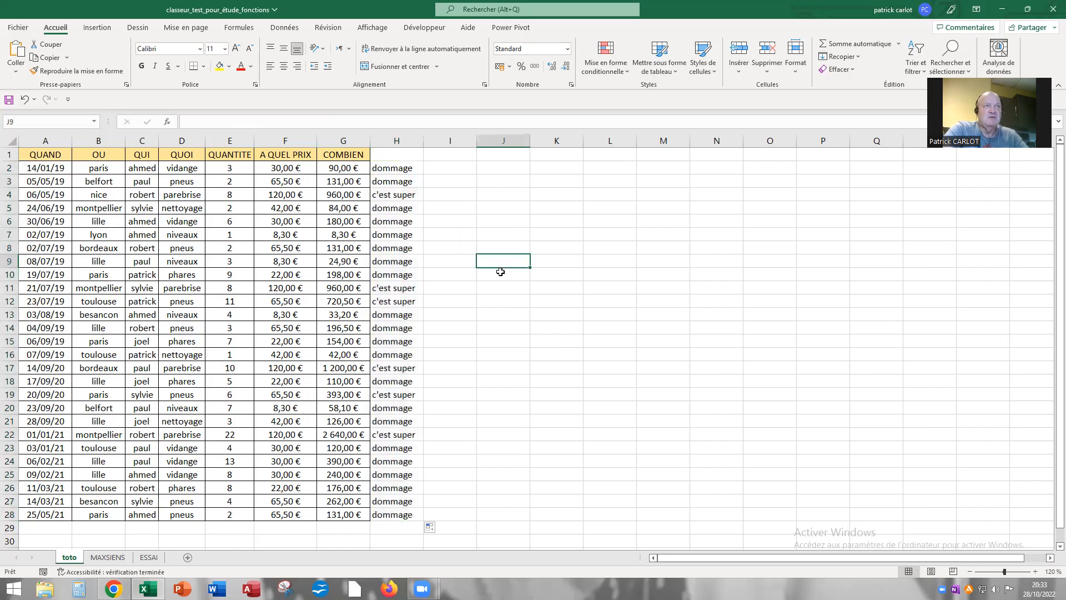